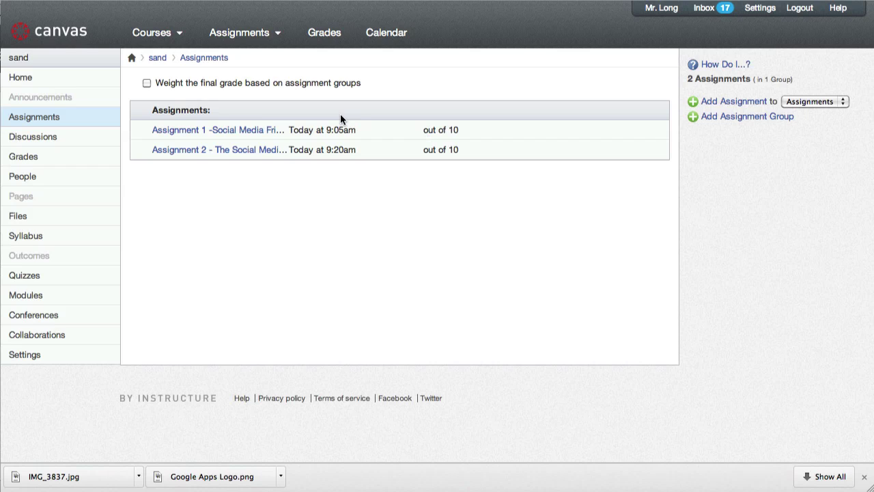
Step: Open 'Assignment 2 - The Social Media Dilema' from the sand course's assignments list
left_click(190, 151)
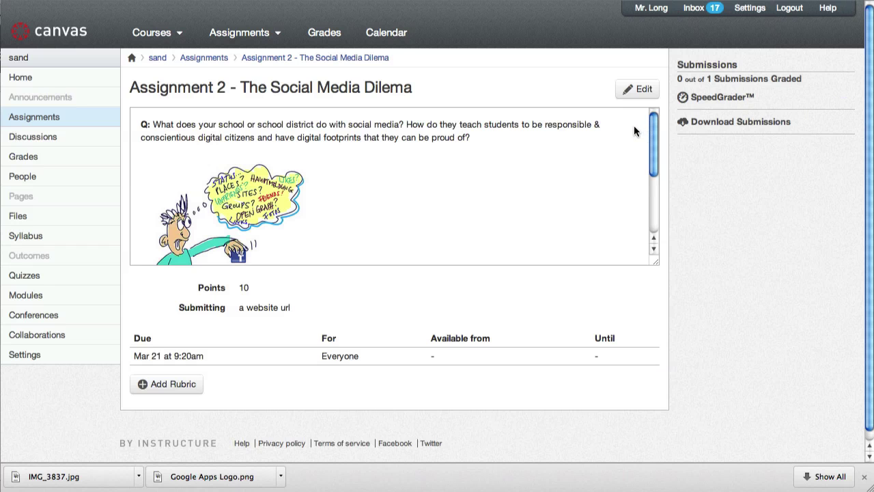
Step: Edit Assignment 2 and scroll to its website URL submission type and Mar 21 due date
left_click(639, 91)
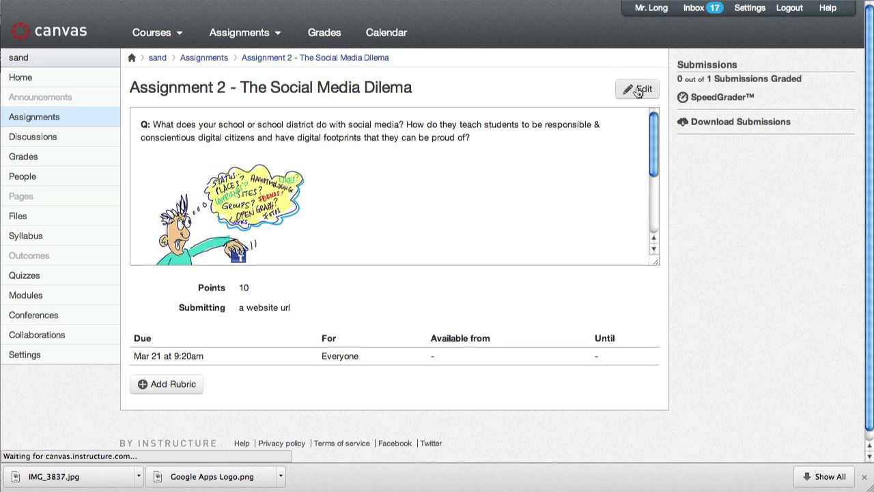
scroll(501, 217, "down", 2)
scroll(499, 219, "down", 4)
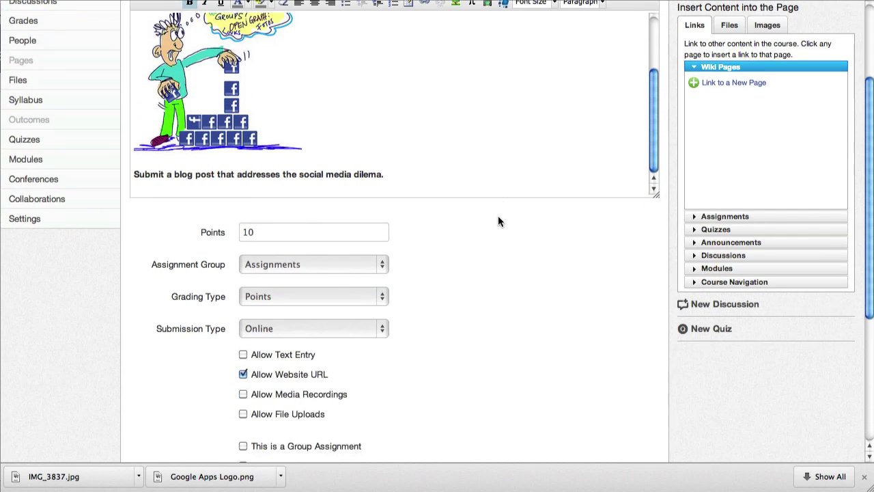
scroll(499, 217, "down", 3)
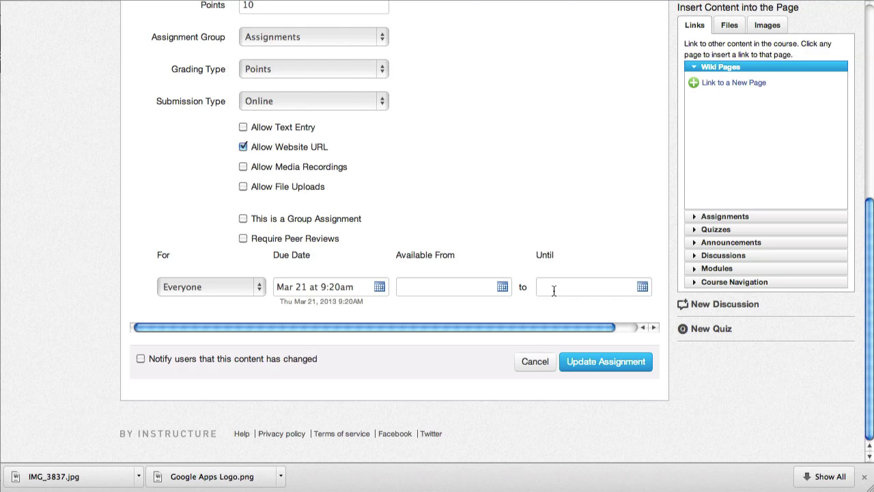
Step: Leave Available From and Until empty and save the assignment update
left_click(457, 287)
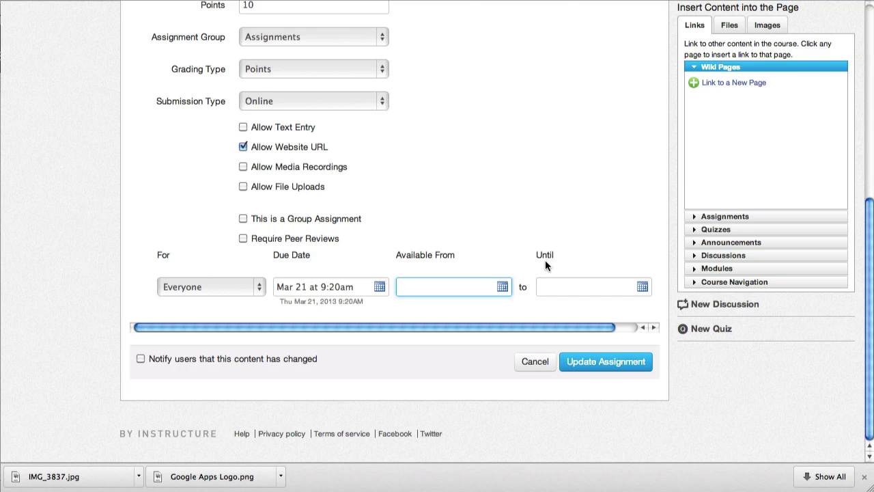
left_click(546, 290)
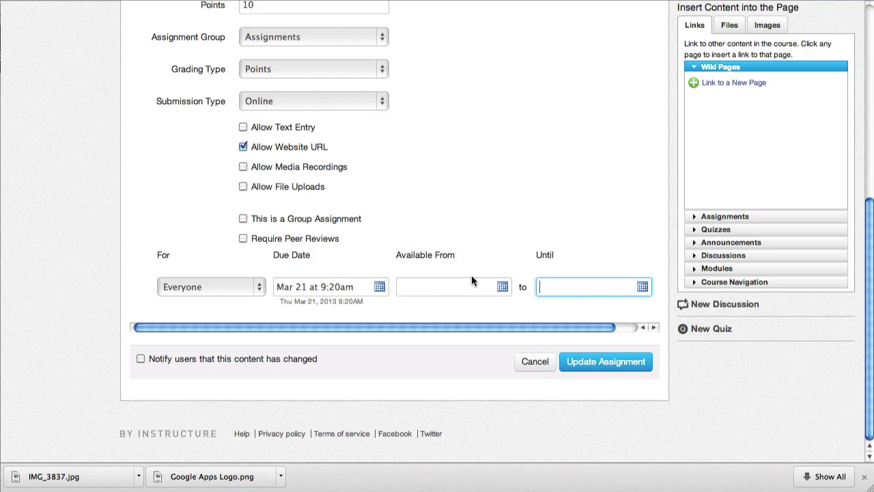
left_click(592, 366)
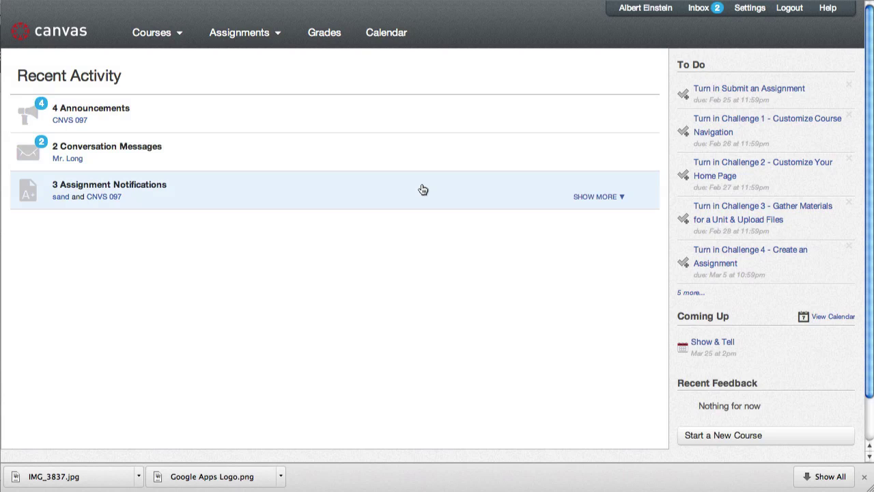
Step: As the student, go to the Sandbox course's Assignments list
left_click(163, 39)
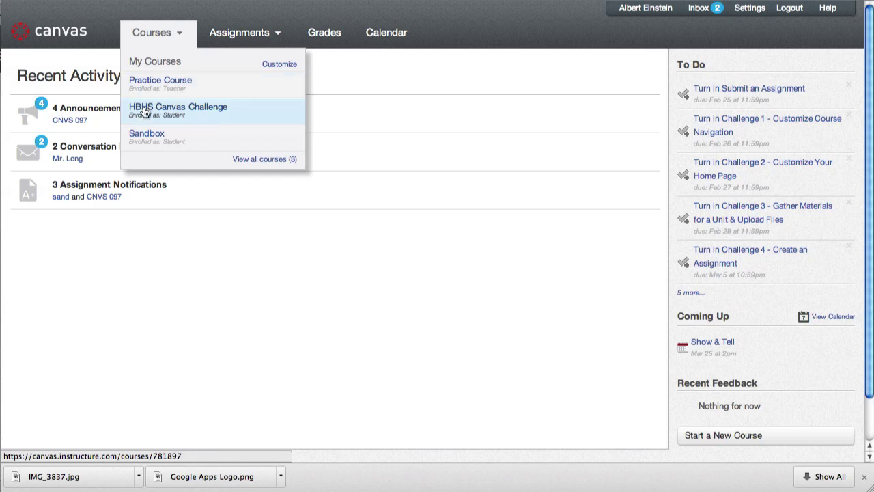
left_click(138, 140)
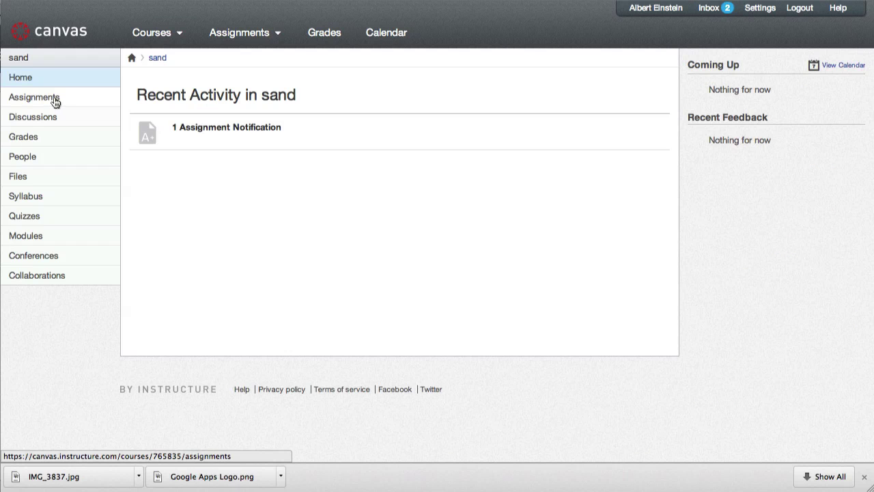
left_click(55, 102)
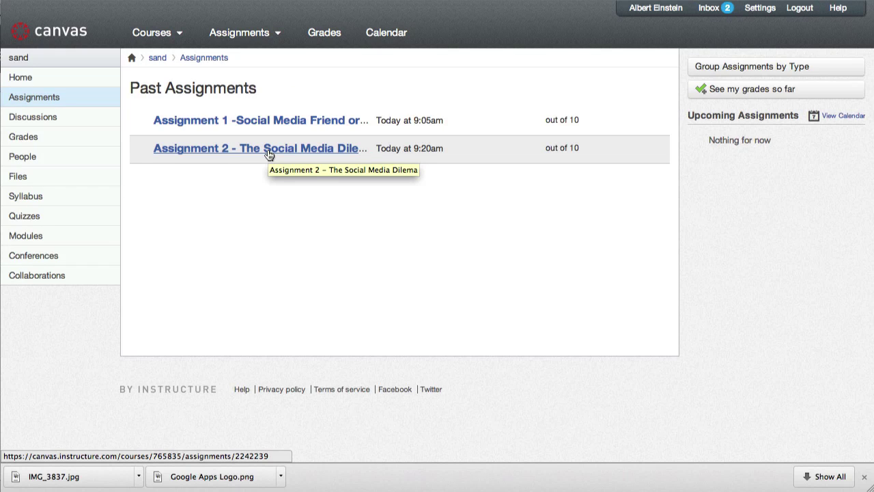
Step: Open the student's view of Assignment 2, already marked Turned In on Mar 21
left_click(269, 155)
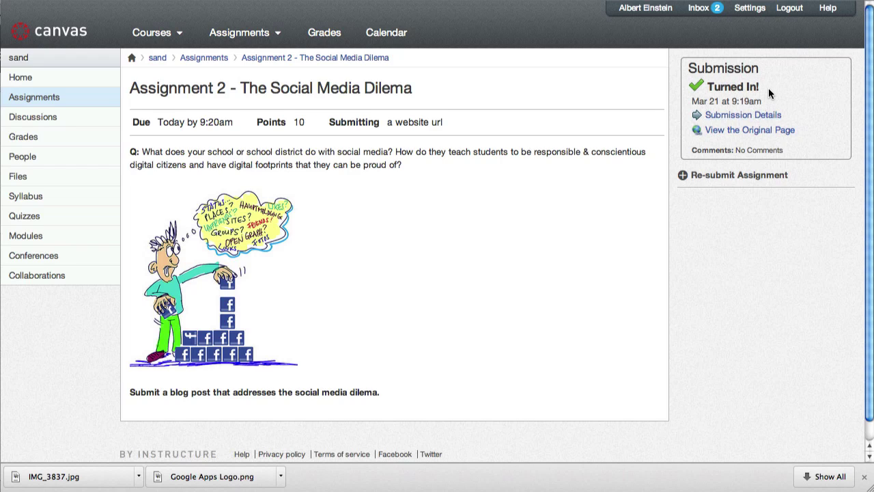
Step: Start a resubmission and paste the 'See No Evil?' blog post URL into Website URL
left_click(713, 177)
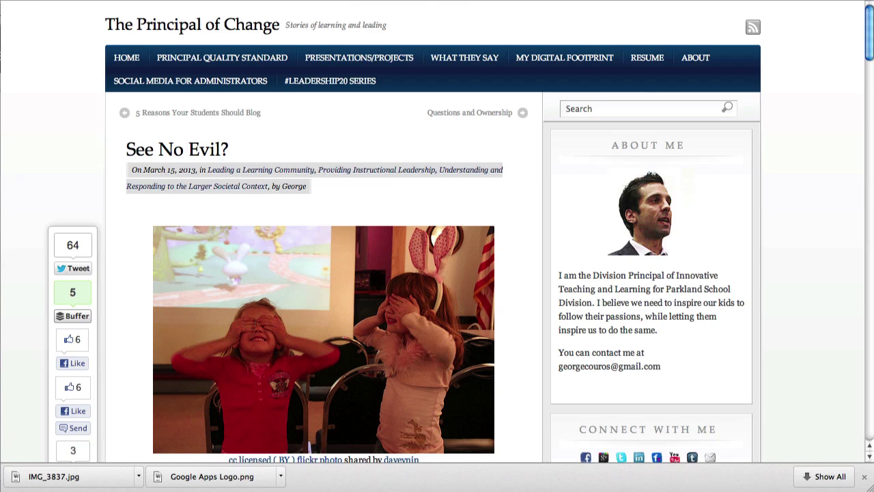
key("ctrl+Tab")
type("http://georgecouros.ca/blog/archives/3731")
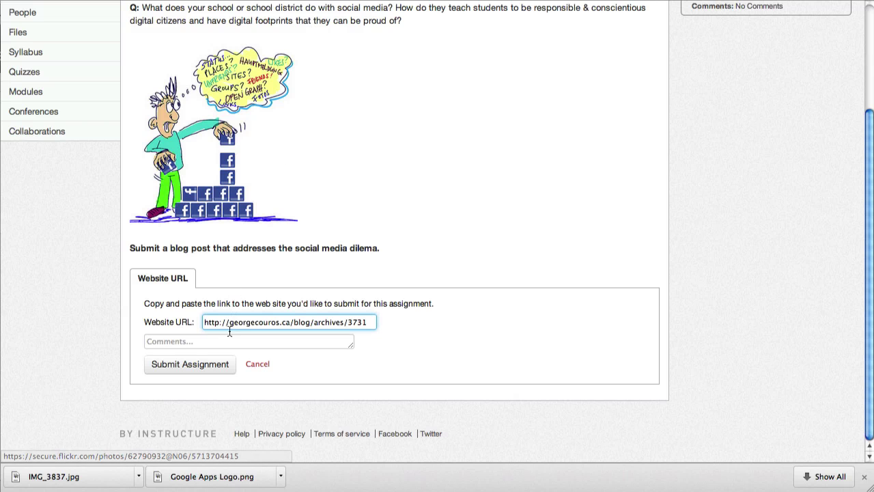
Step: Submit the blog link, confirming 'Turned In! (late)' on Mar 21 at 9:25am
left_click(173, 366)
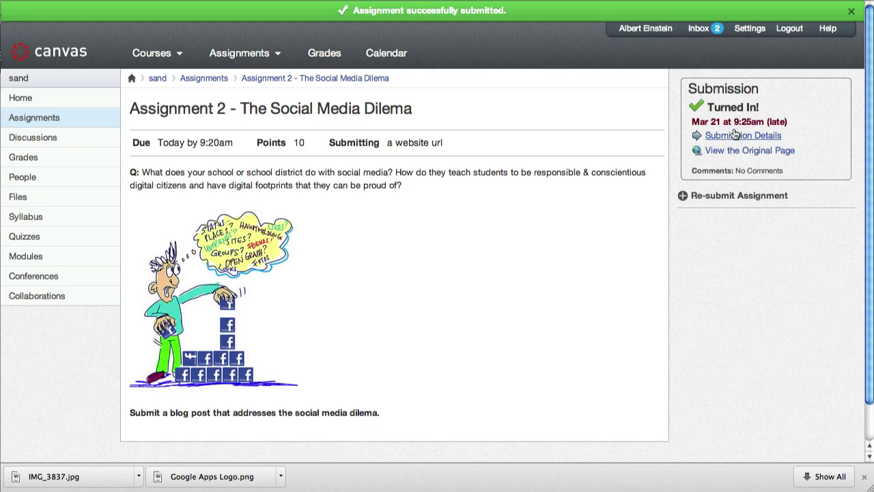
scroll(582, 247, "down", 2)
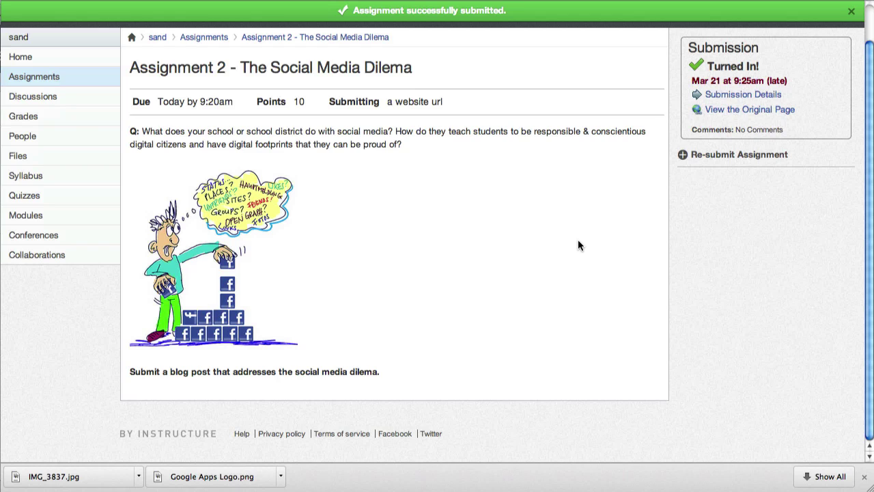